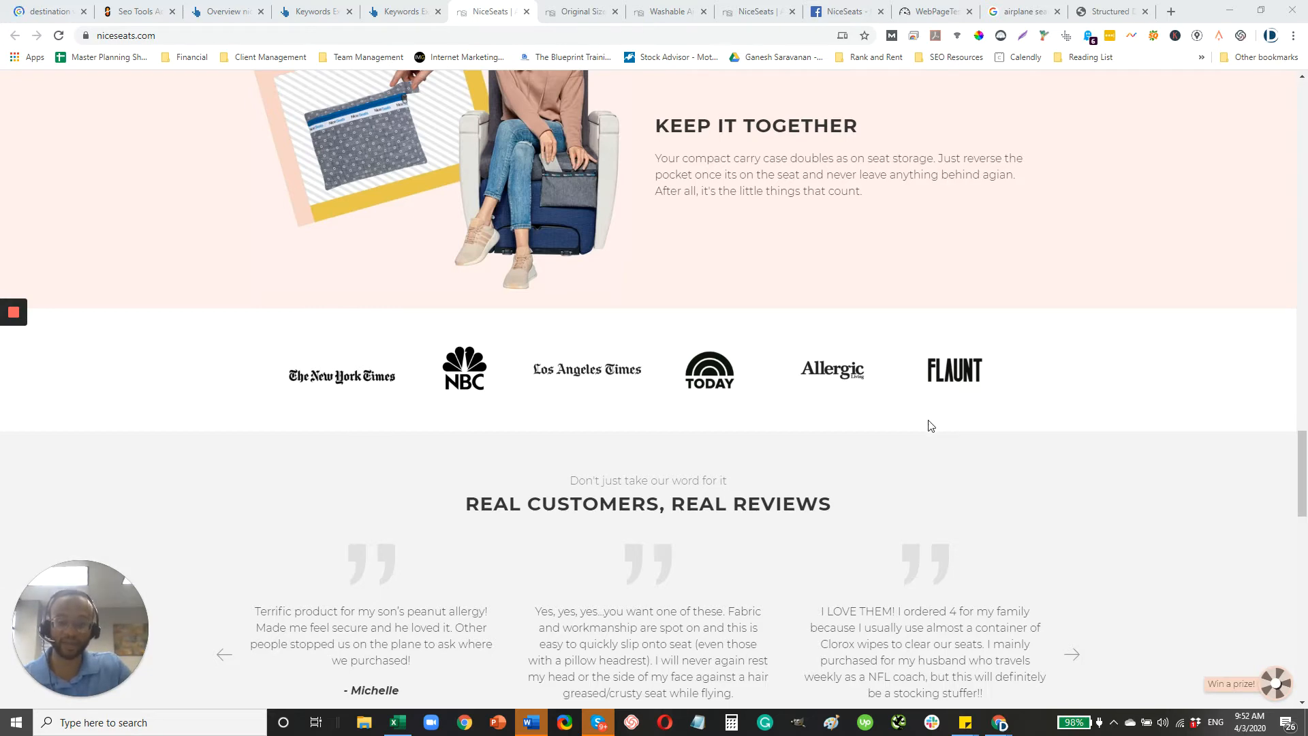
Examine the homepage's customer reviews, including one further testimonial, and the contact form and footer below them
scroll(811, 443, "down", 4)
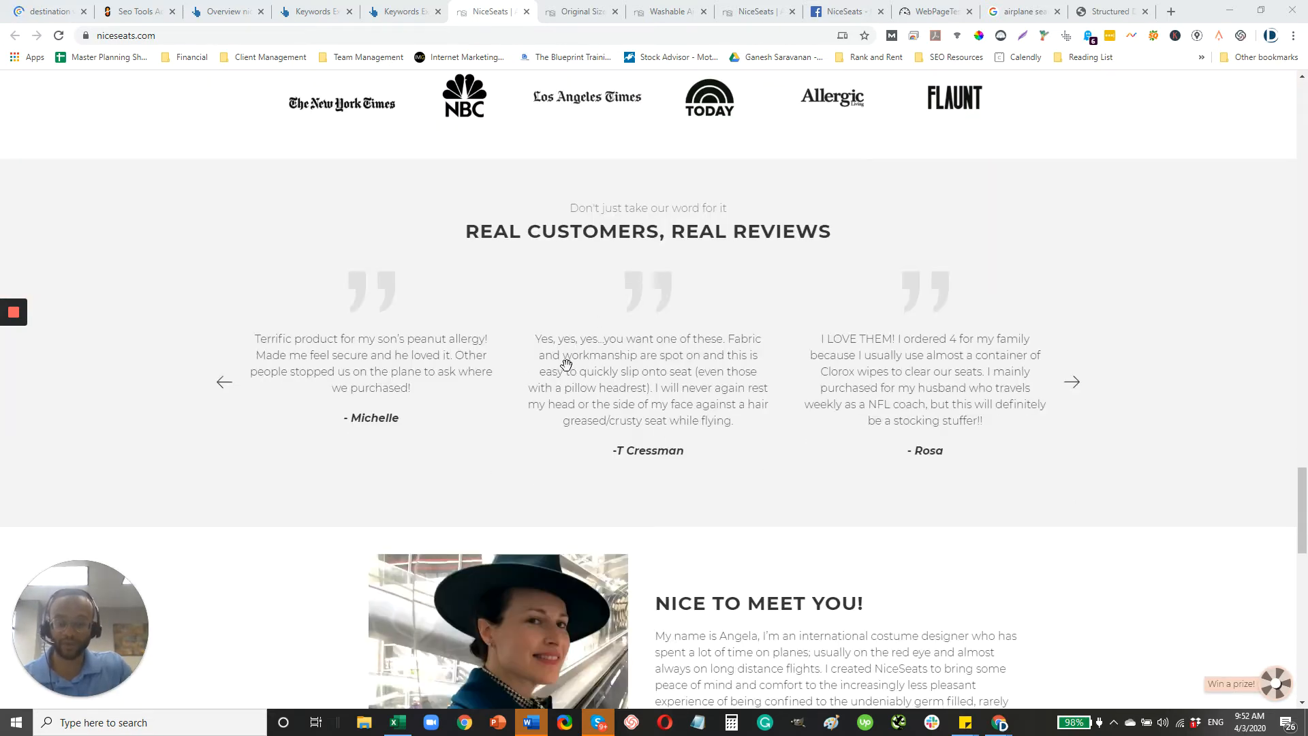
left_click(1078, 386)
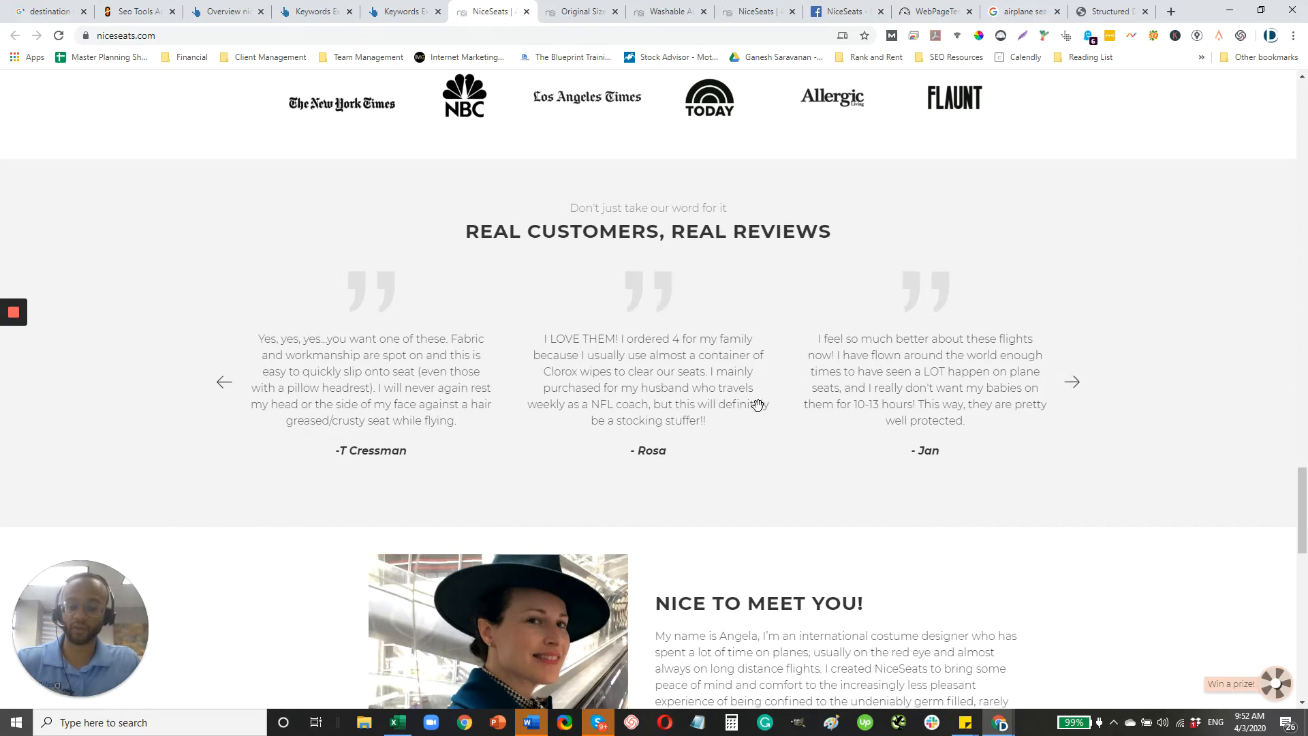
scroll(757, 402, "down", 6)
scroll(624, 452, "down", 8)
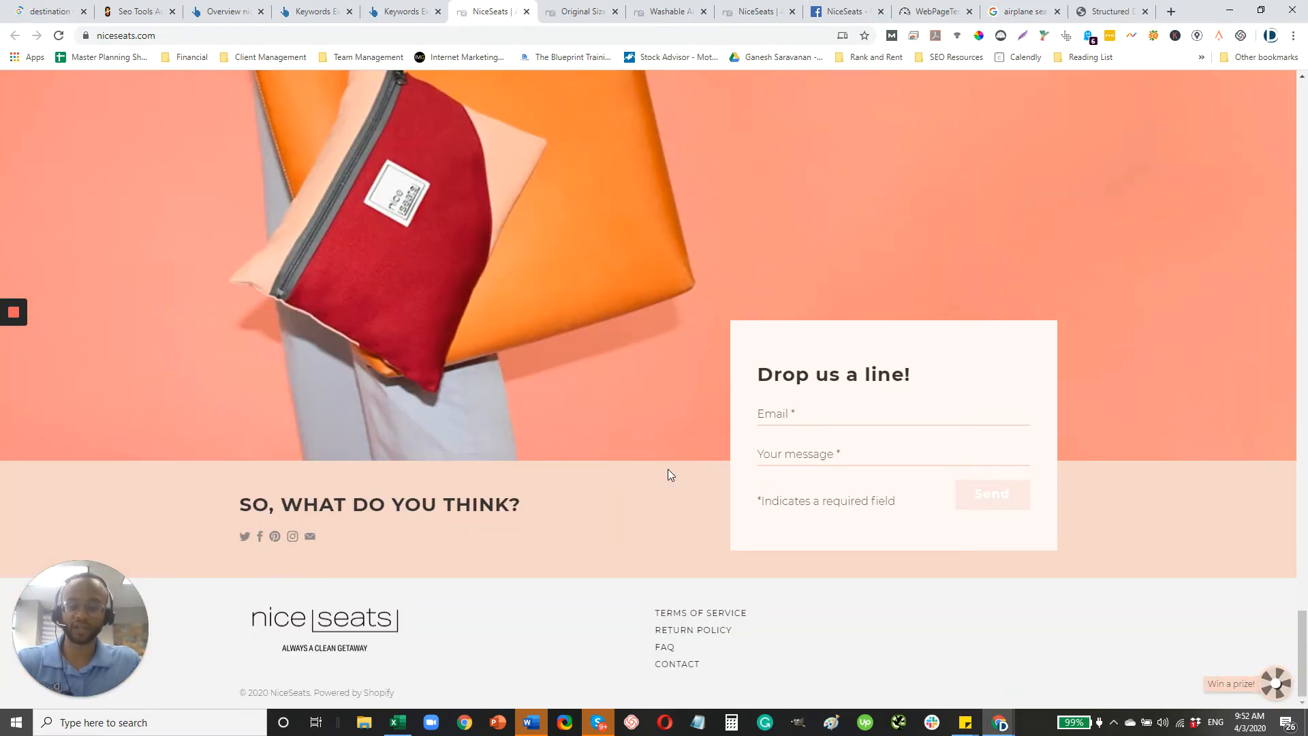
scroll(667, 469, "up", 8)
scroll(649, 430, "up", 15)
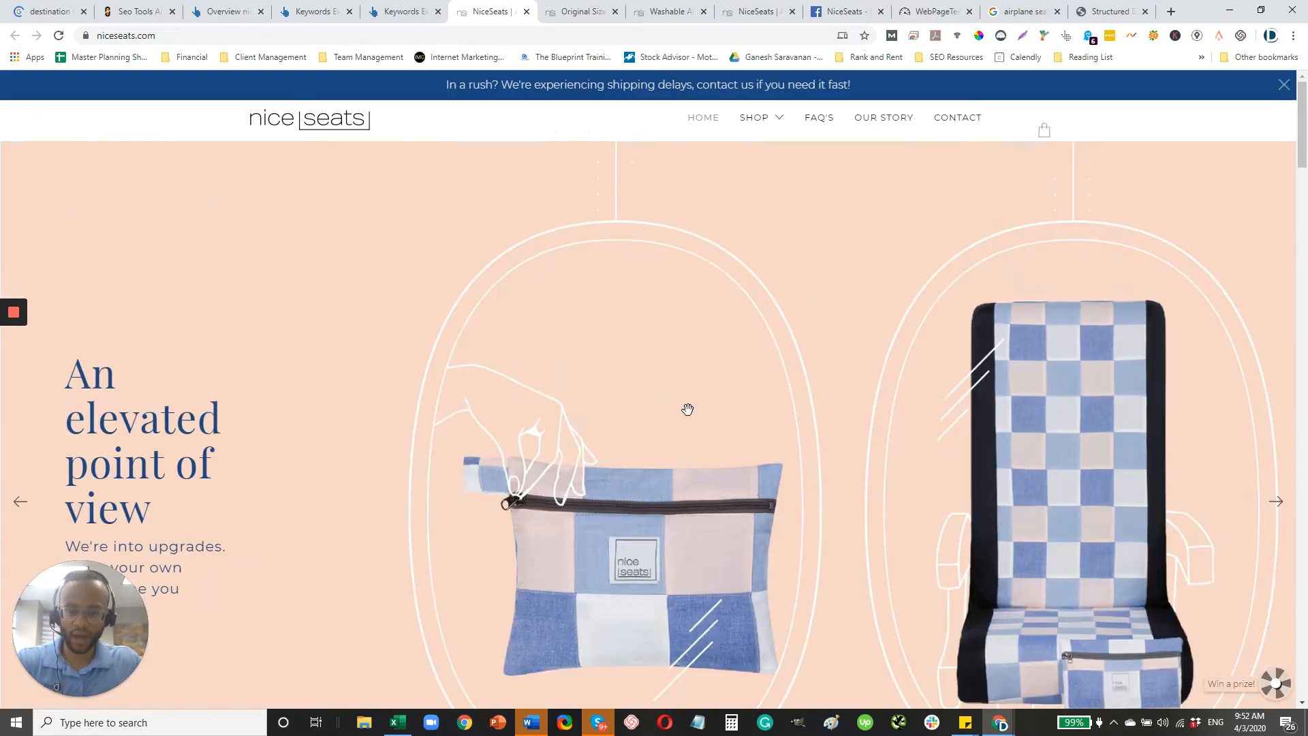
Open the shop's Original Size collection and highlight its page heading
mouse_move(774, 124)
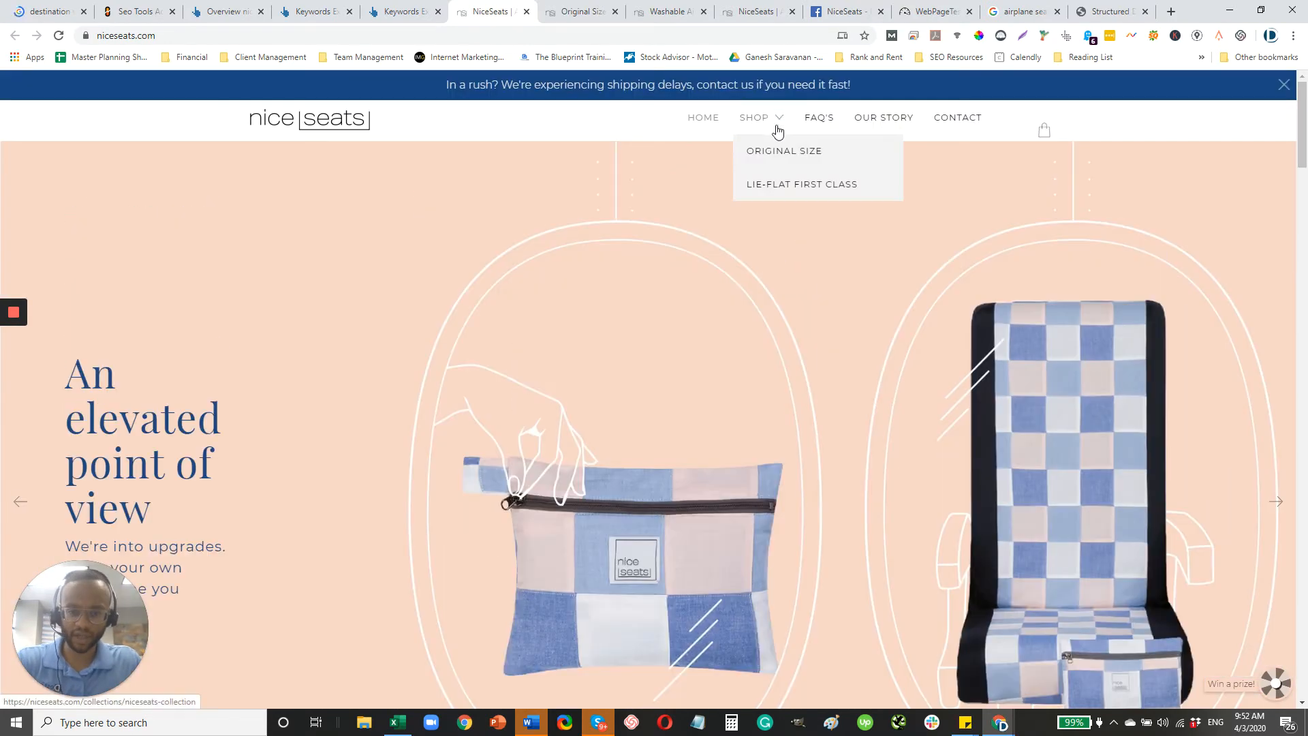
left_click(776, 157)
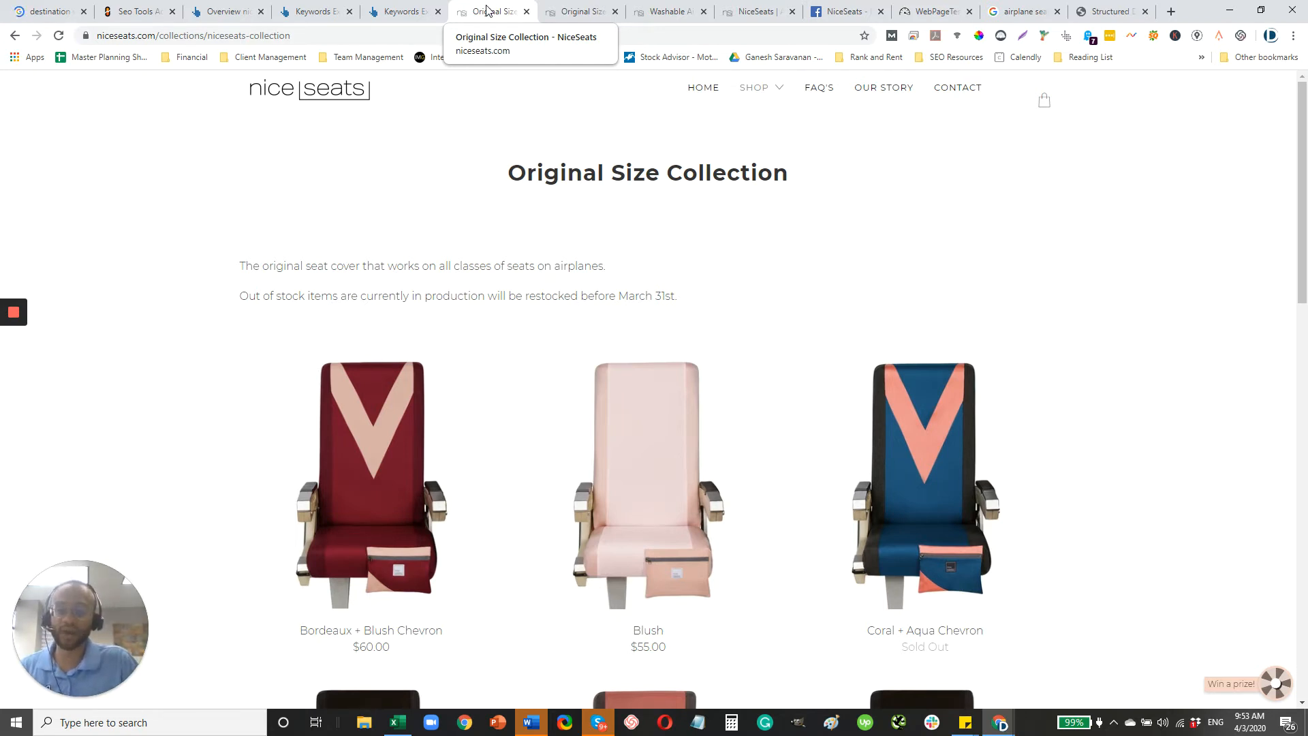
left_click_drag(801, 187, 520, 202)
Examine the Original Size collection page's product grid and introductory text from start to end
scroll(653, 342, "down", 2)
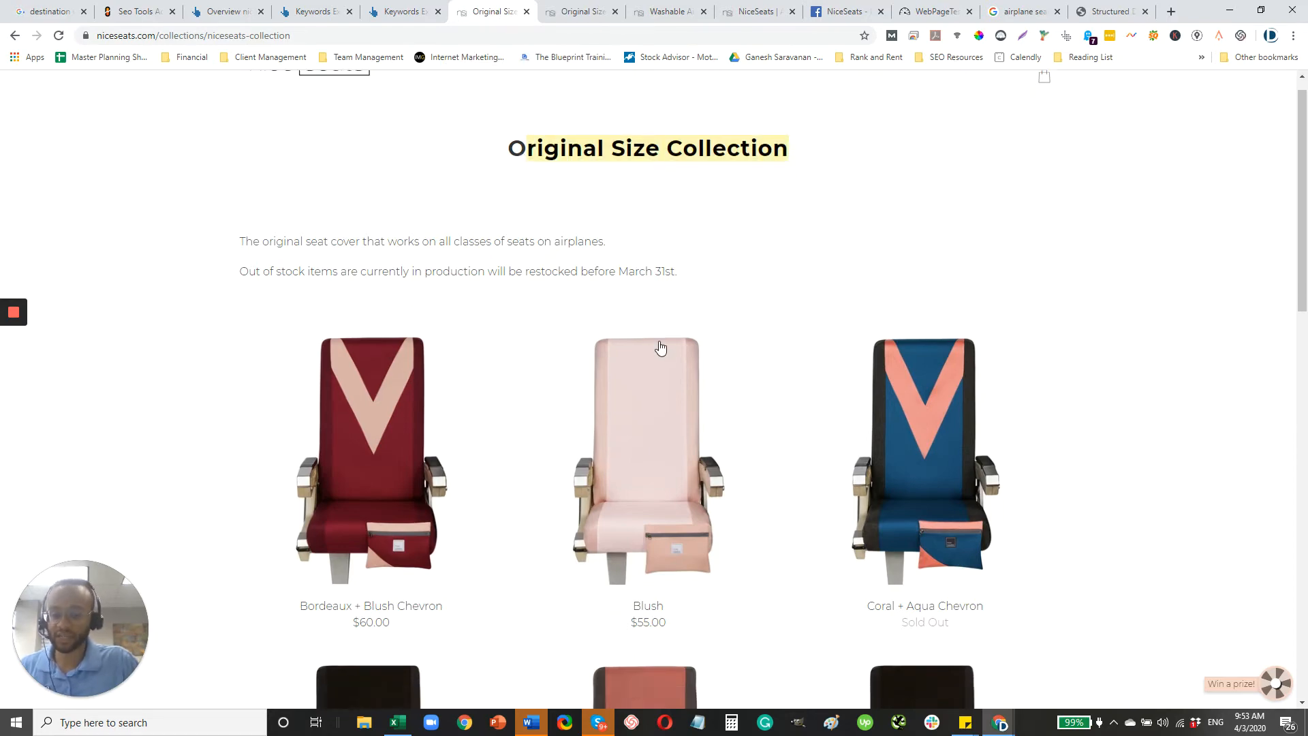
scroll(660, 346, "down", 5)
scroll(673, 378, "down", 5)
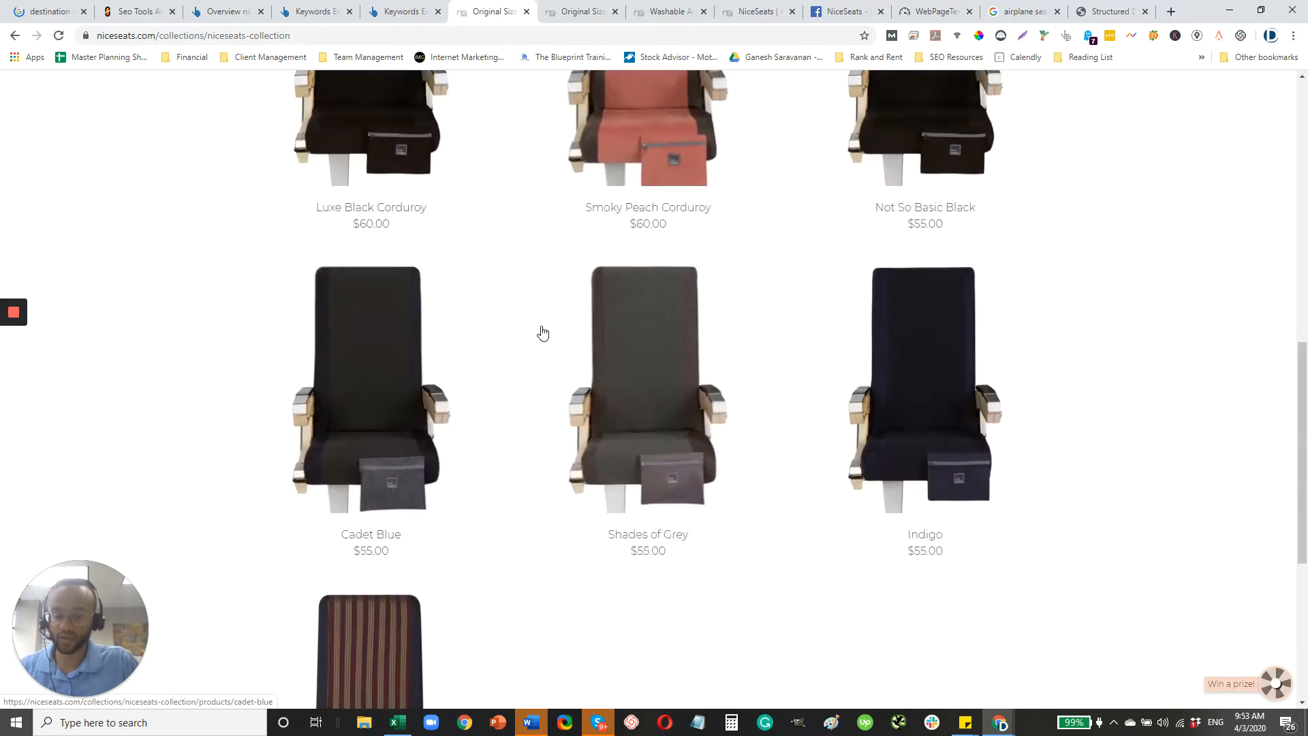
scroll(371, 283, "down", 6)
scroll(477, 466, "up", 6)
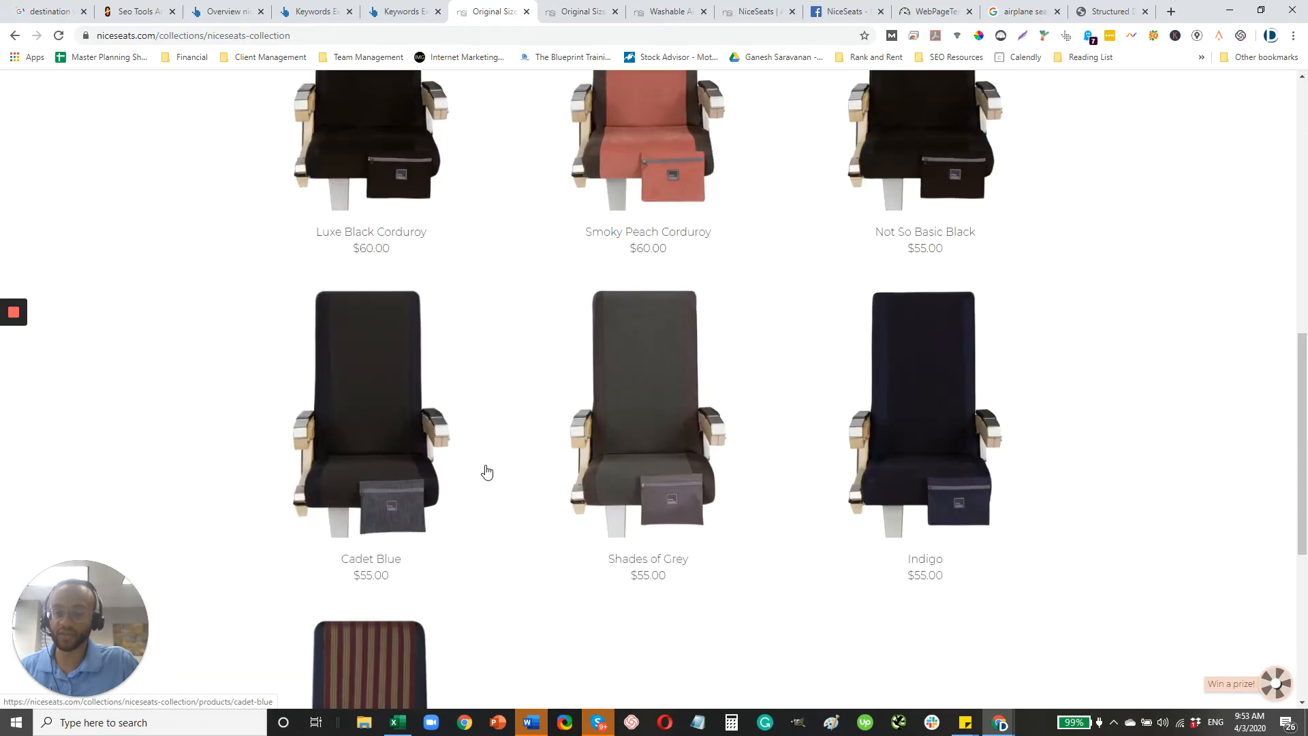
scroll(493, 456, "up", 10)
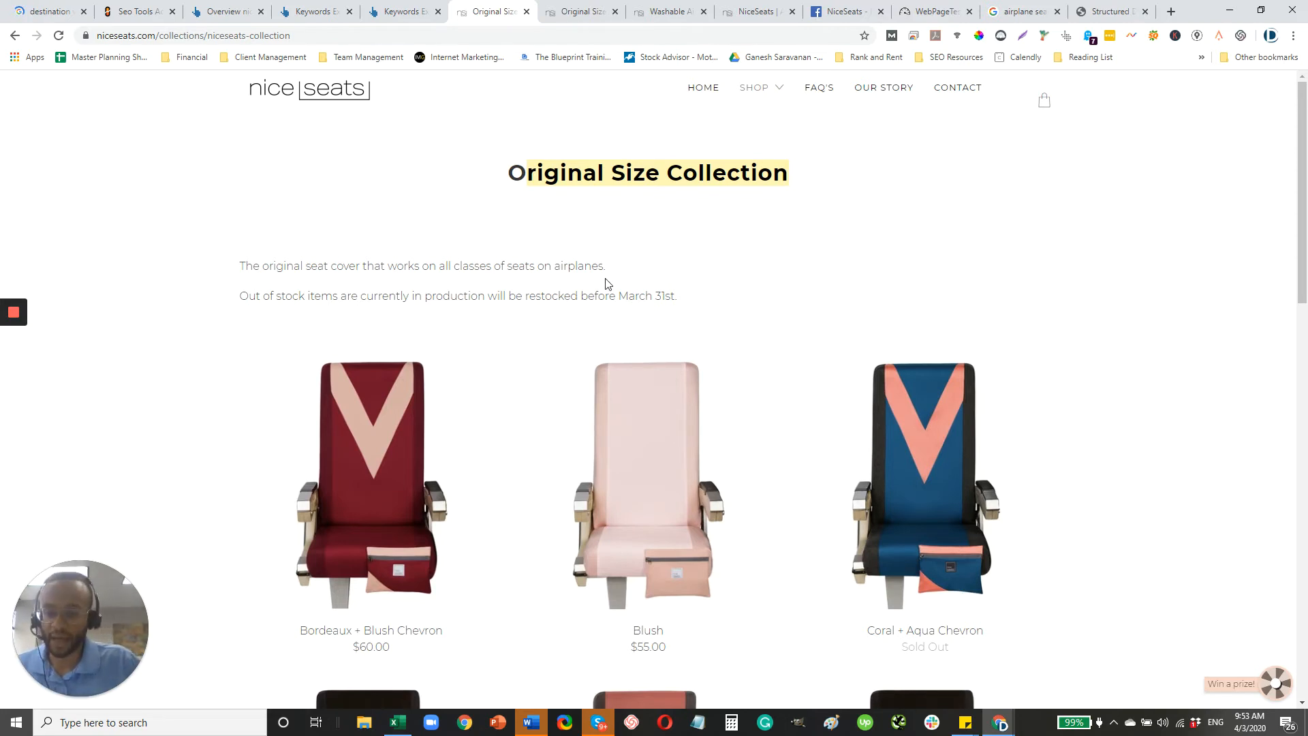
scroll(607, 293, "down", 2)
scroll(610, 300, "up", 2)
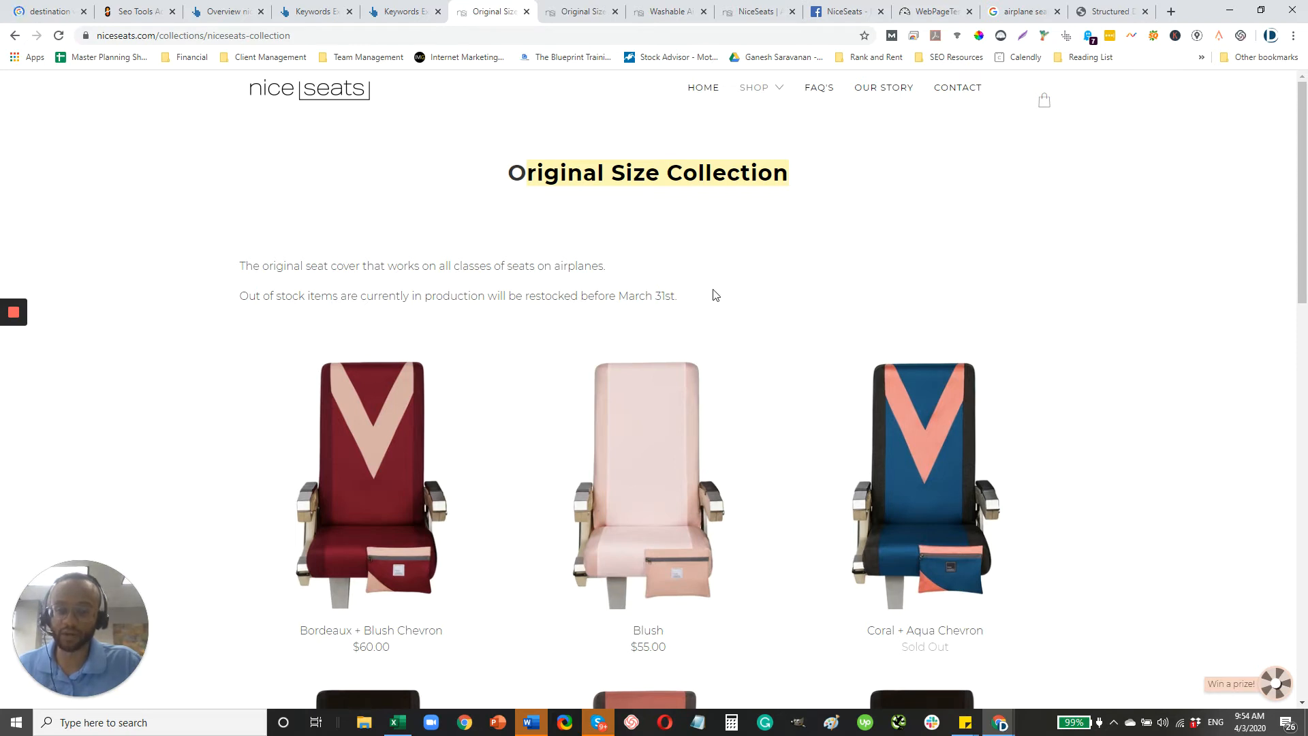
mouse_move(777, 94)
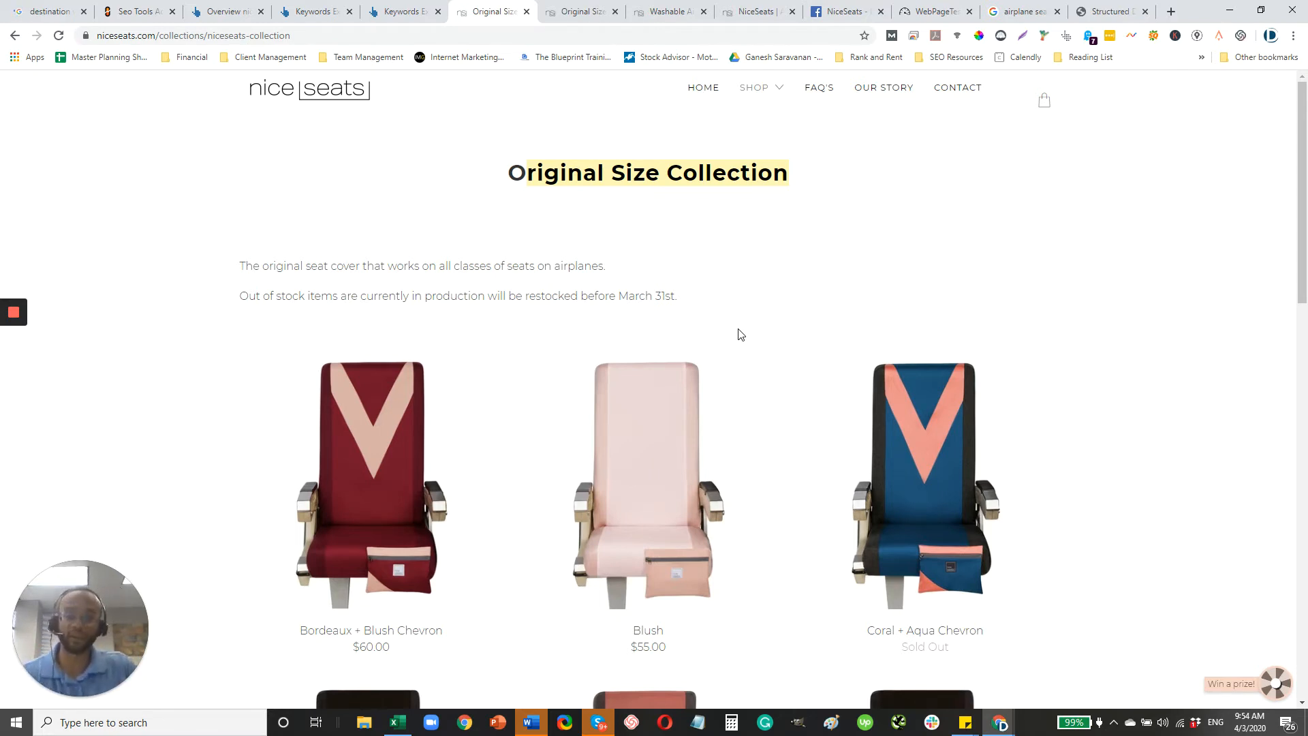
scroll(712, 307, "down", 1)
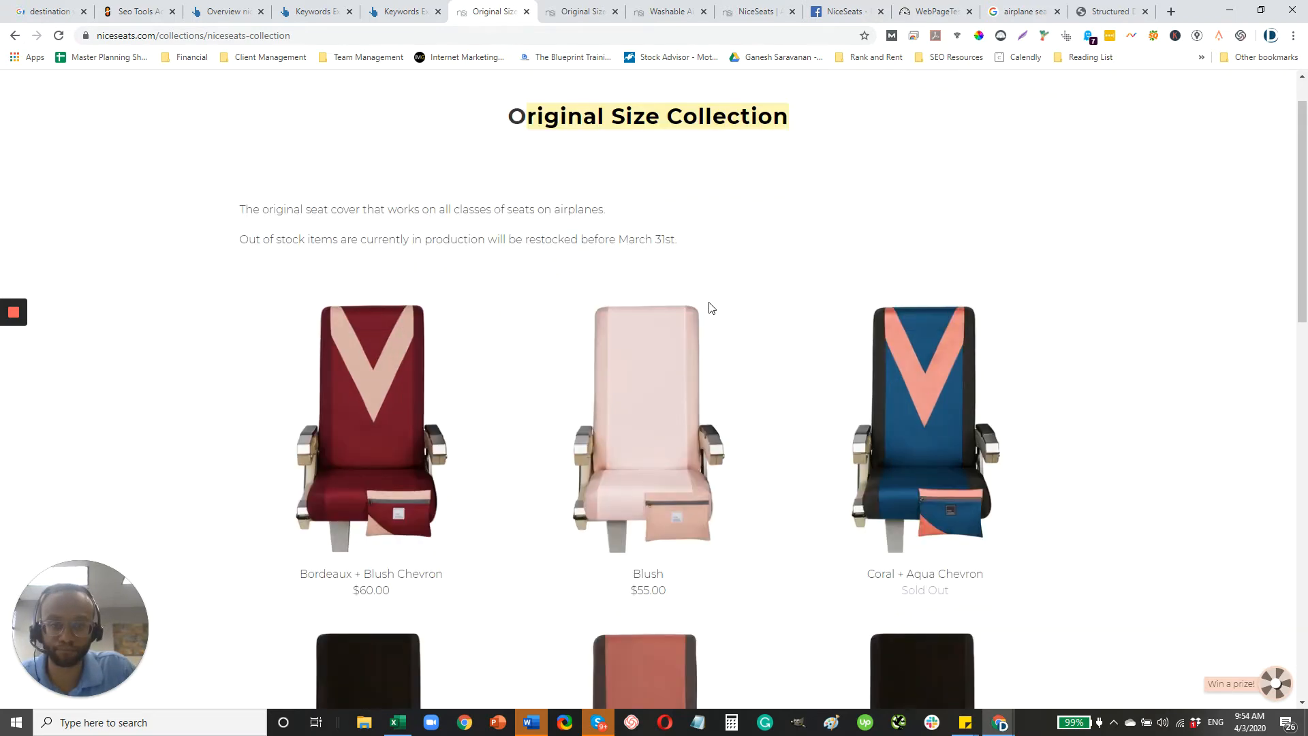
scroll(711, 308, "up", 1)
Switch to the Bordeaux + Blush Chevron product page and examine its description, video, sharing links and customer reviews section
left_click(656, 12)
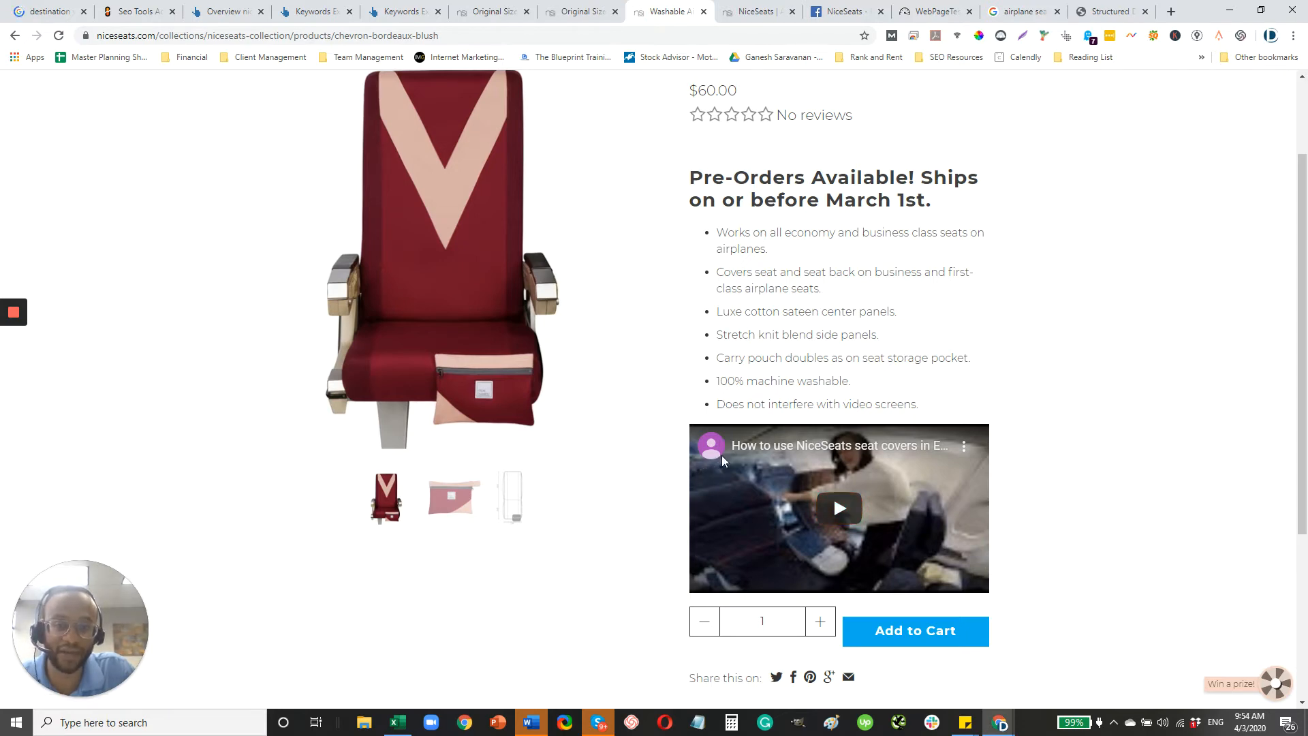
scroll(814, 500, "down", 4)
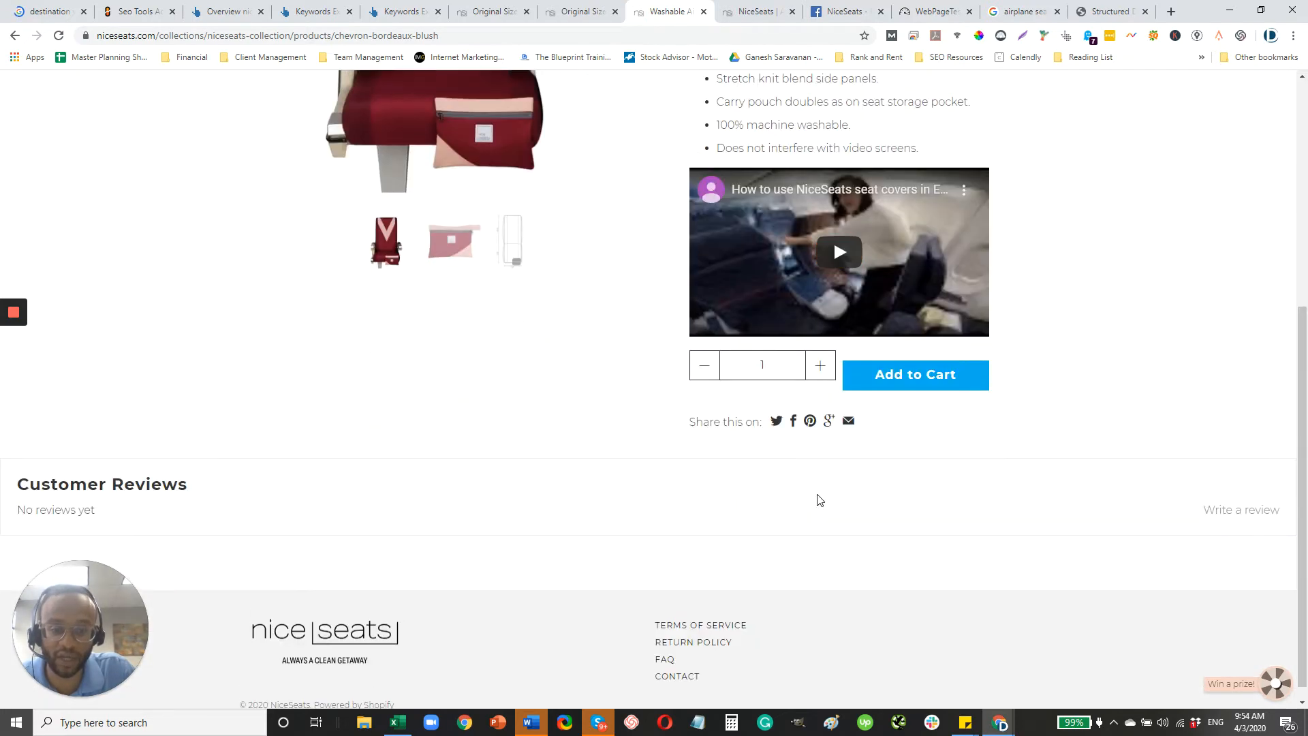
scroll(821, 502, "up", 6)
scroll(823, 508, "down", 6)
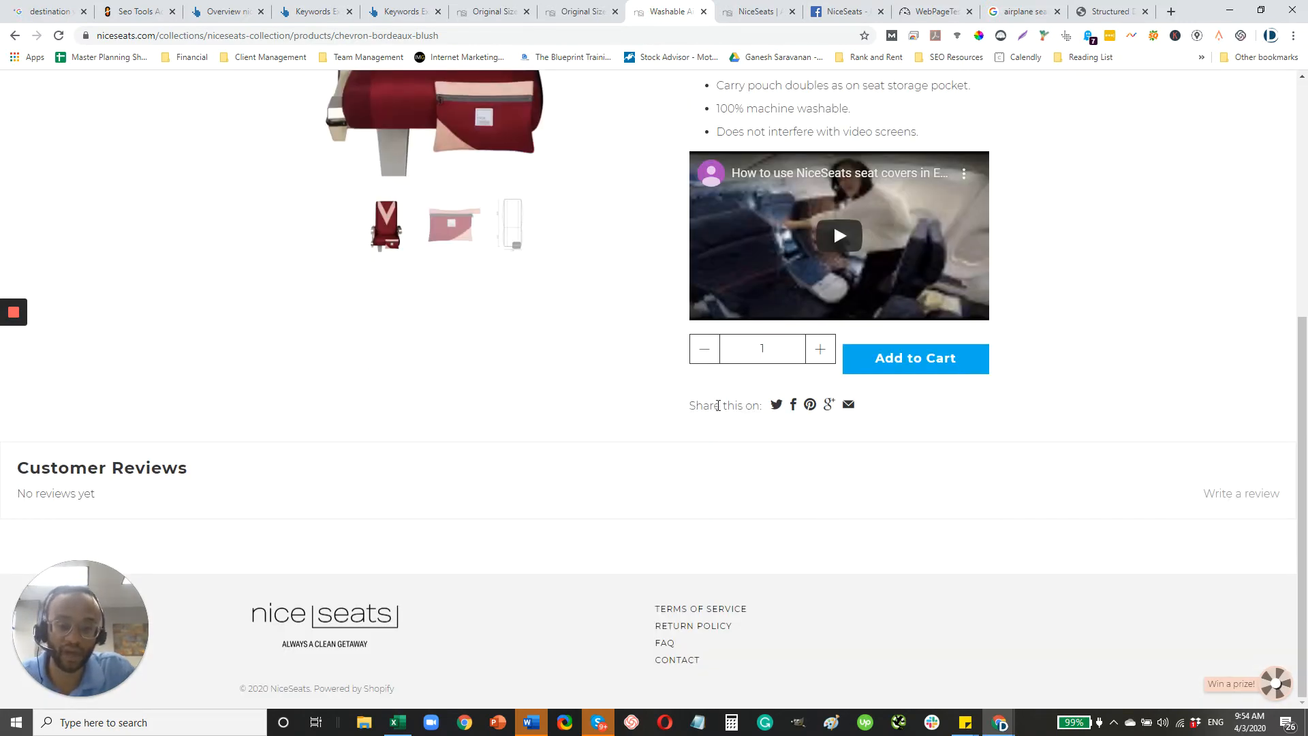
scroll(666, 348, "up", 3)
scroll(664, 347, "up", 3)
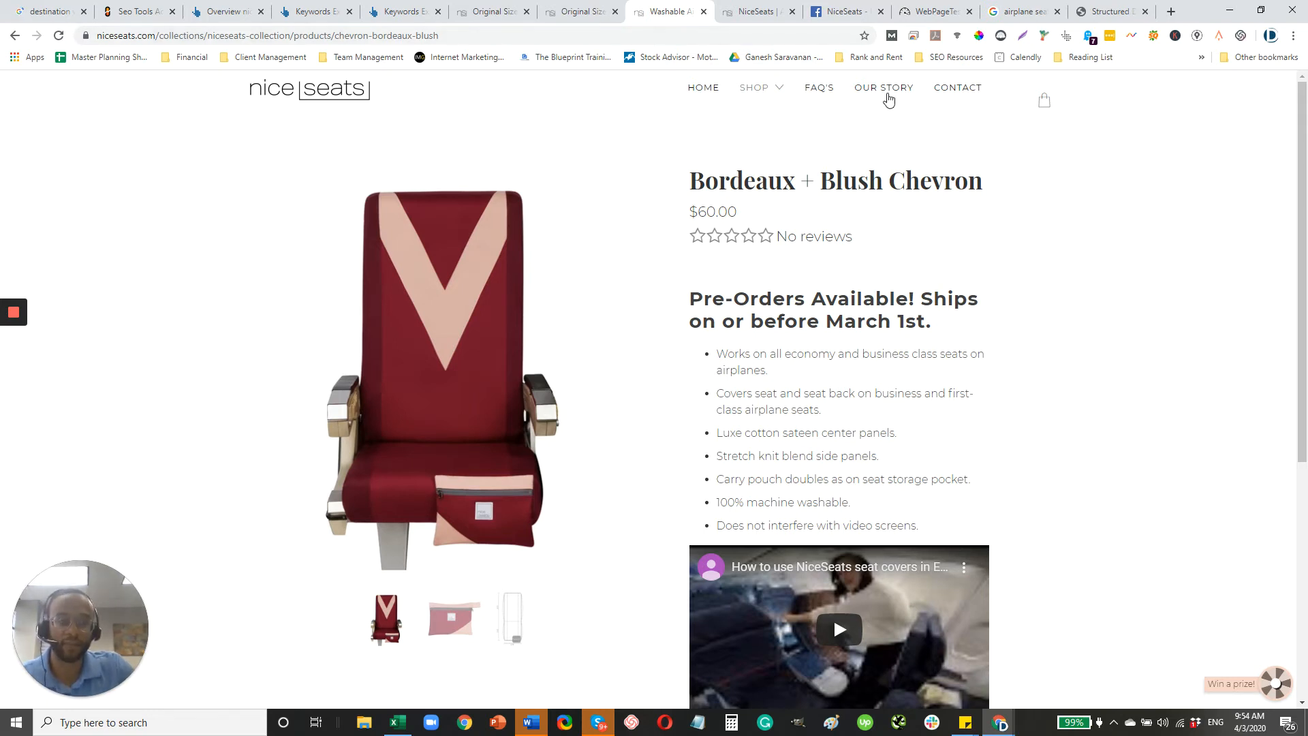
In the Structured Data Testing Tool, inspect the product page's Product and AggregateRating markup
left_click(1123, 8)
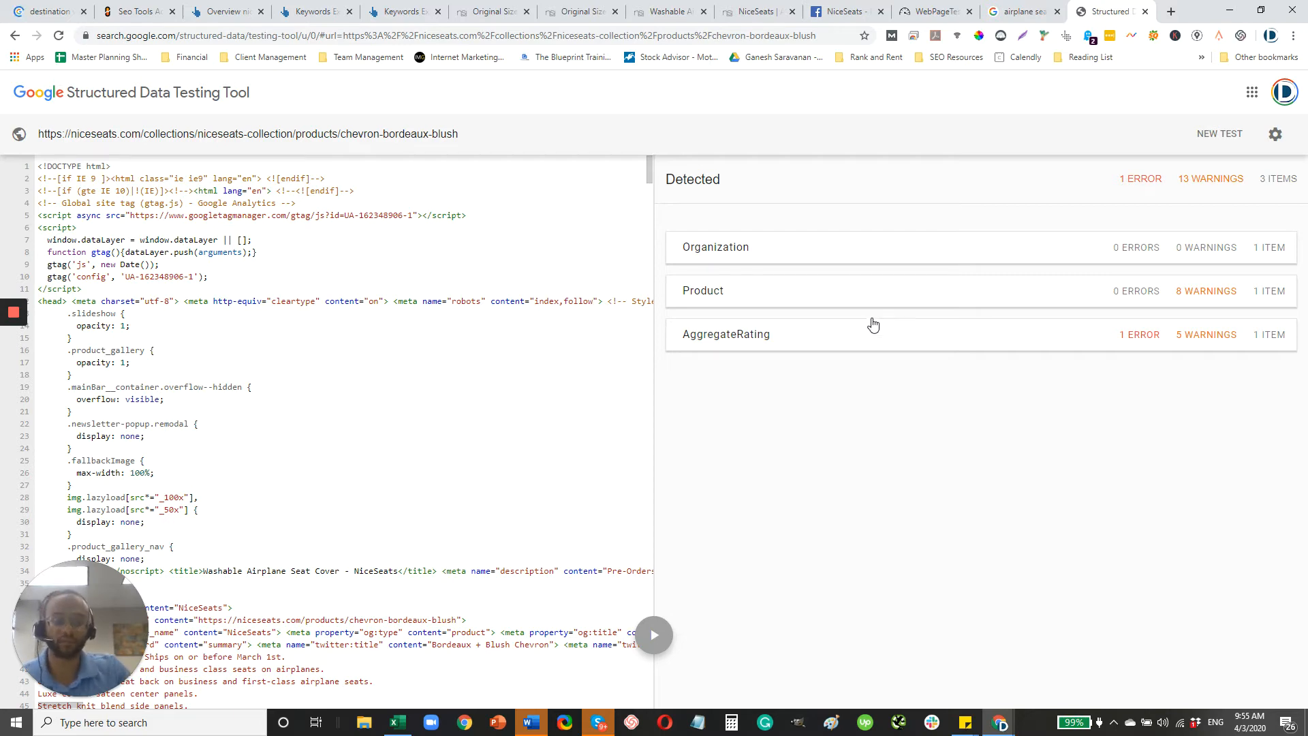
left_click(930, 299)
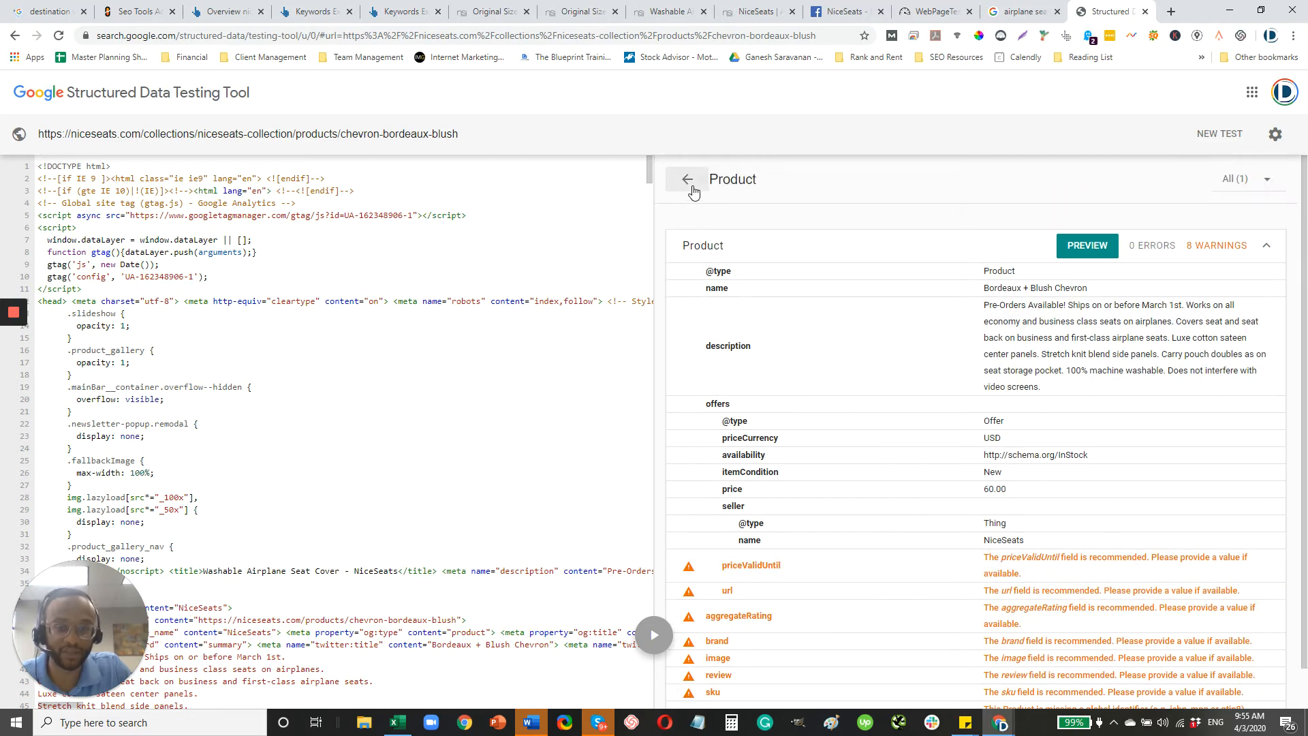
left_click(687, 179)
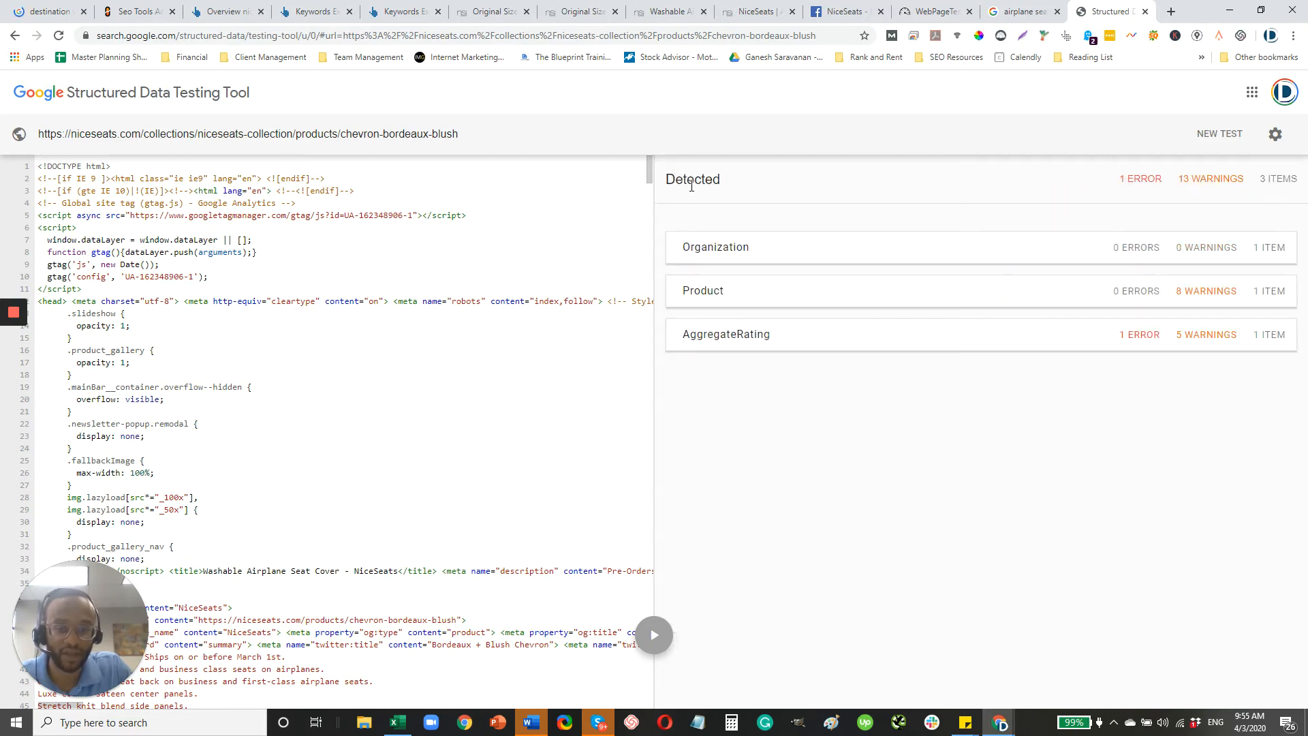
left_click(863, 338)
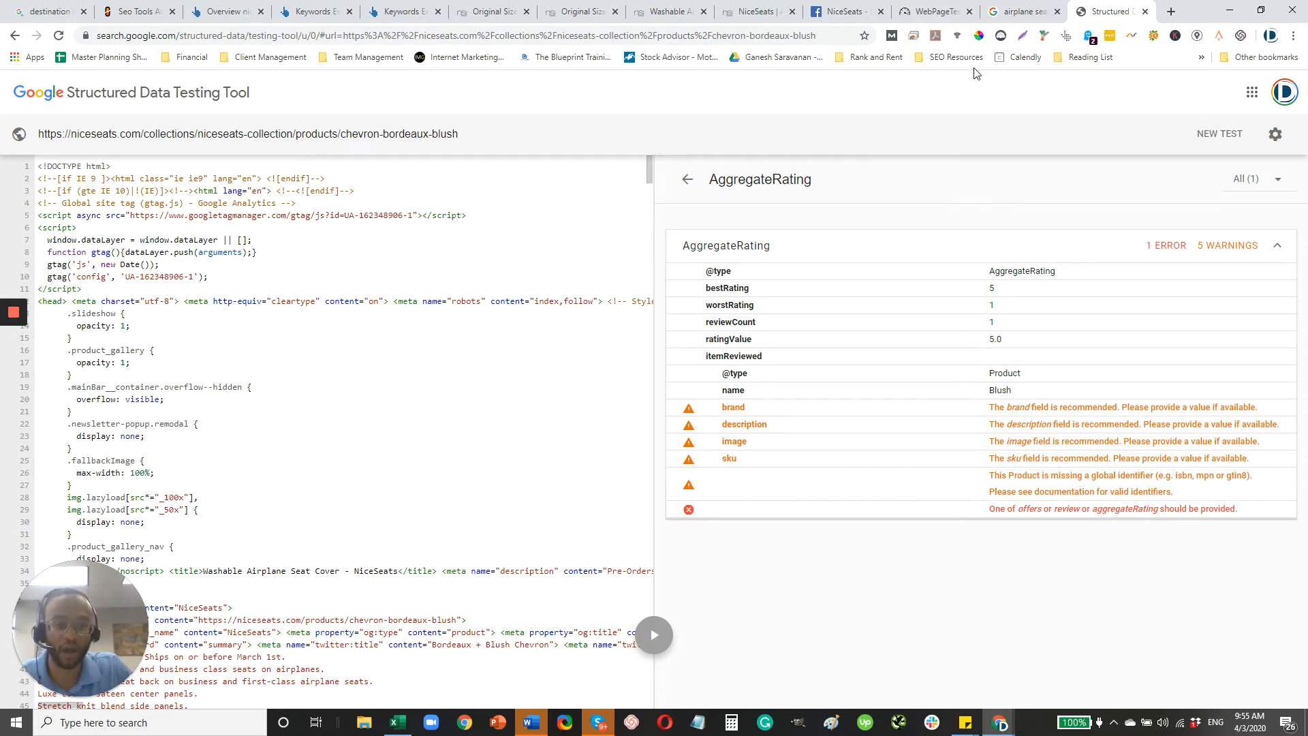
Check the Google results for "airplane seat covers" for star ratings and the NiceSeats listing, and return to the structured data test
left_click(1022, 12)
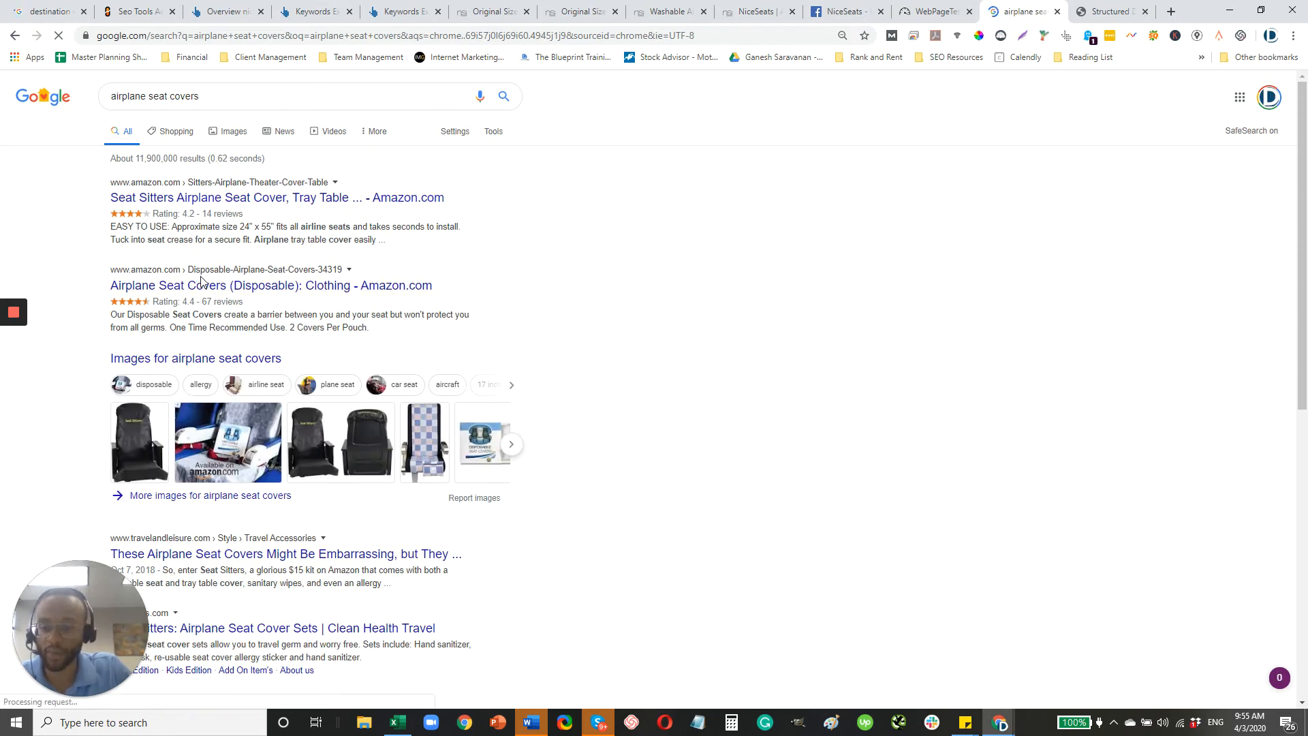
scroll(211, 341, "down", 8)
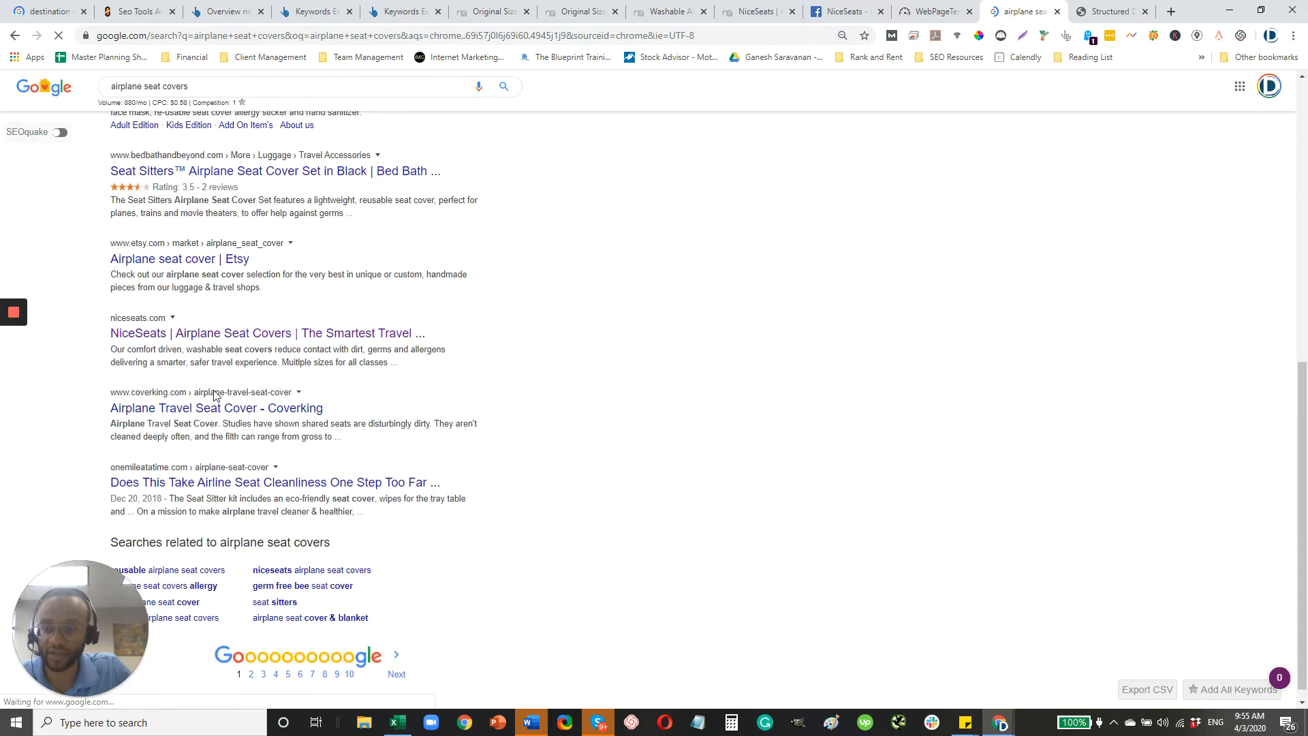
scroll(214, 395, "up", 8)
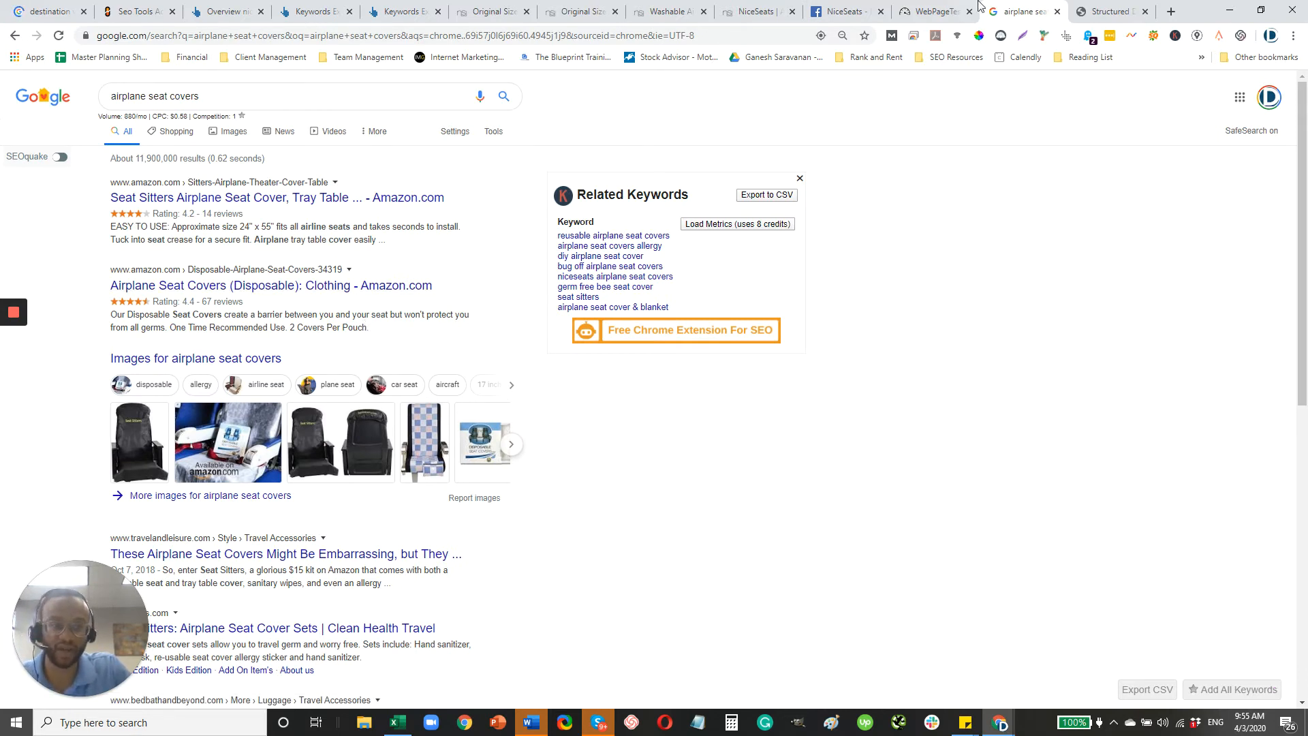
left_click(1092, 8)
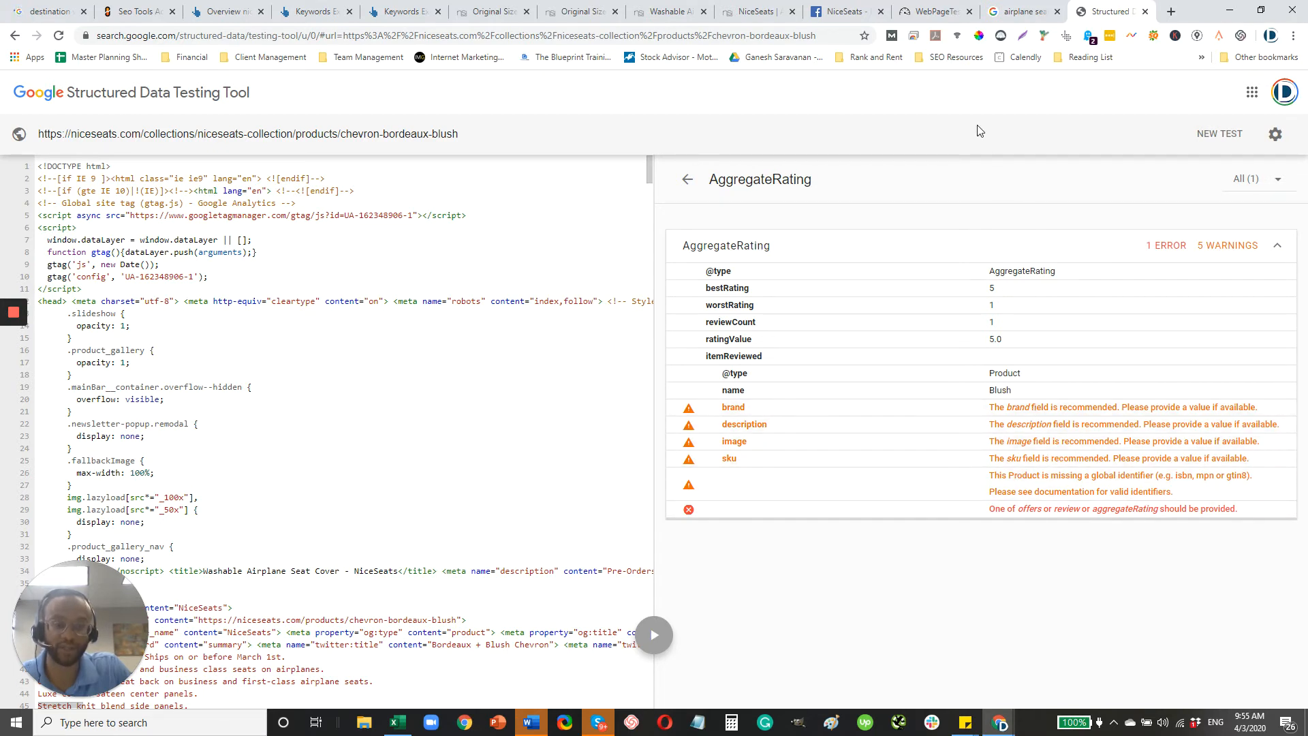
Revisit the NiceSeats homepage and examine its performance grades and median-run load times in WebPageTest
left_click(756, 11)
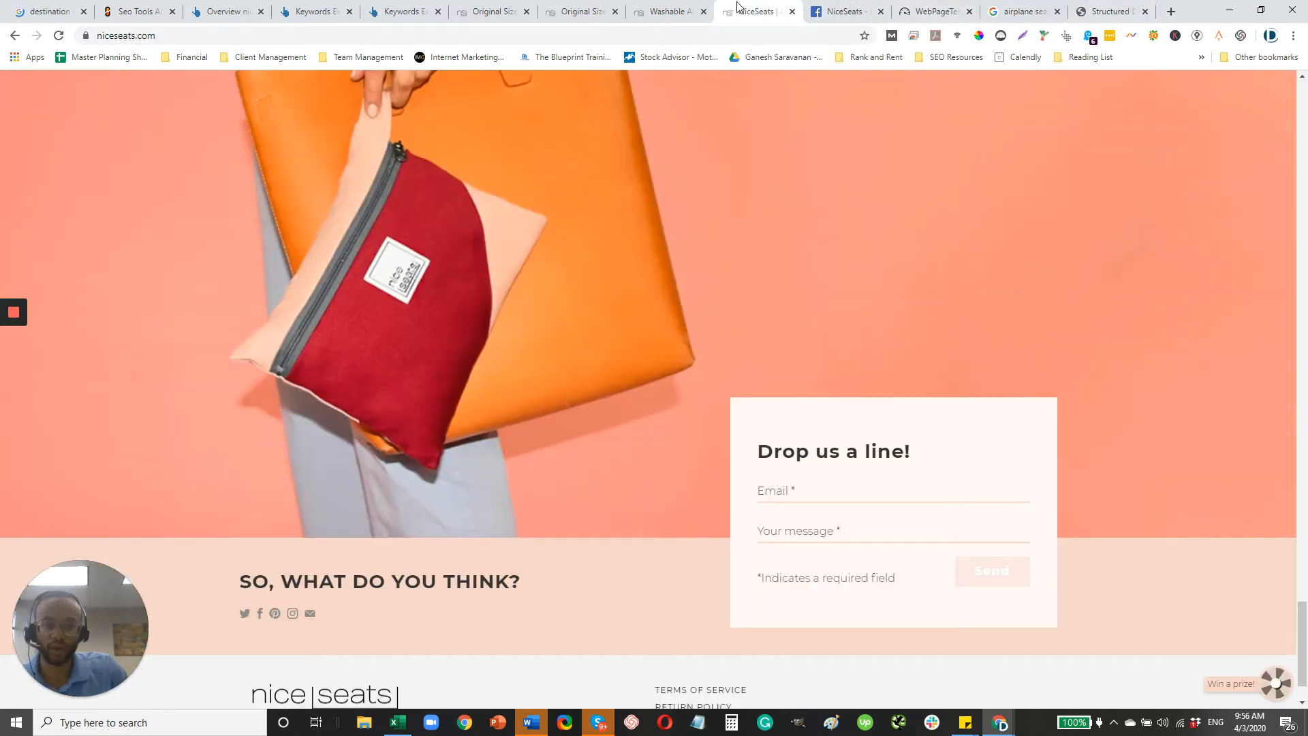
left_click(920, 5)
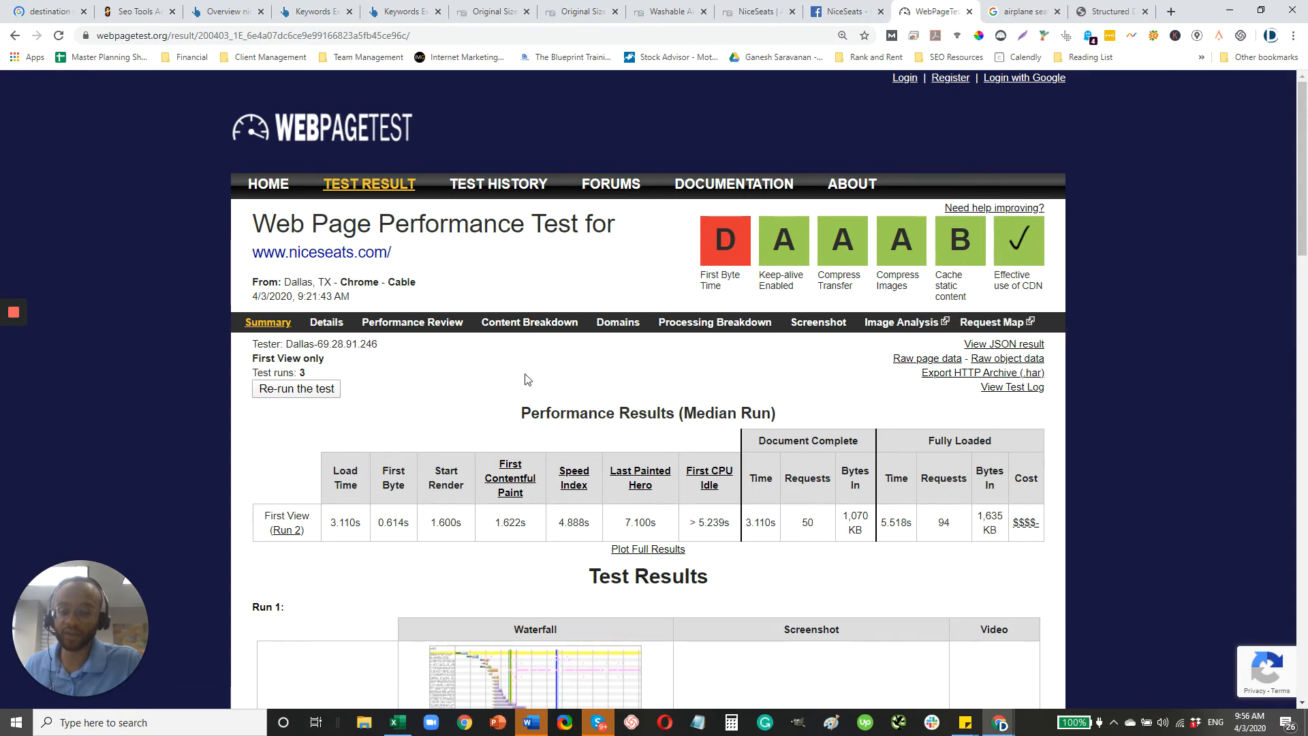
scroll(447, 539, "down", 2)
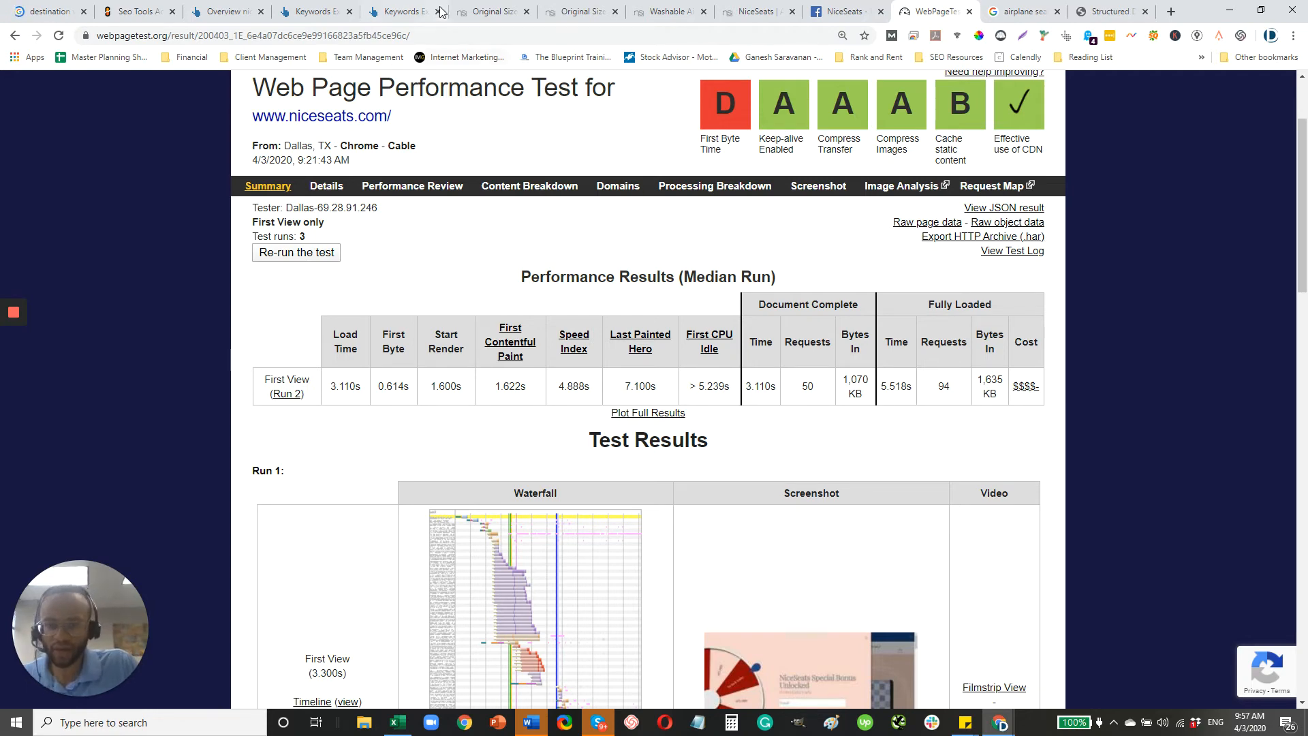
Review the Ahrefs keyword overview for "airplane seat covers" and examine the referring domains report for niceseats.com
left_click(324, 7)
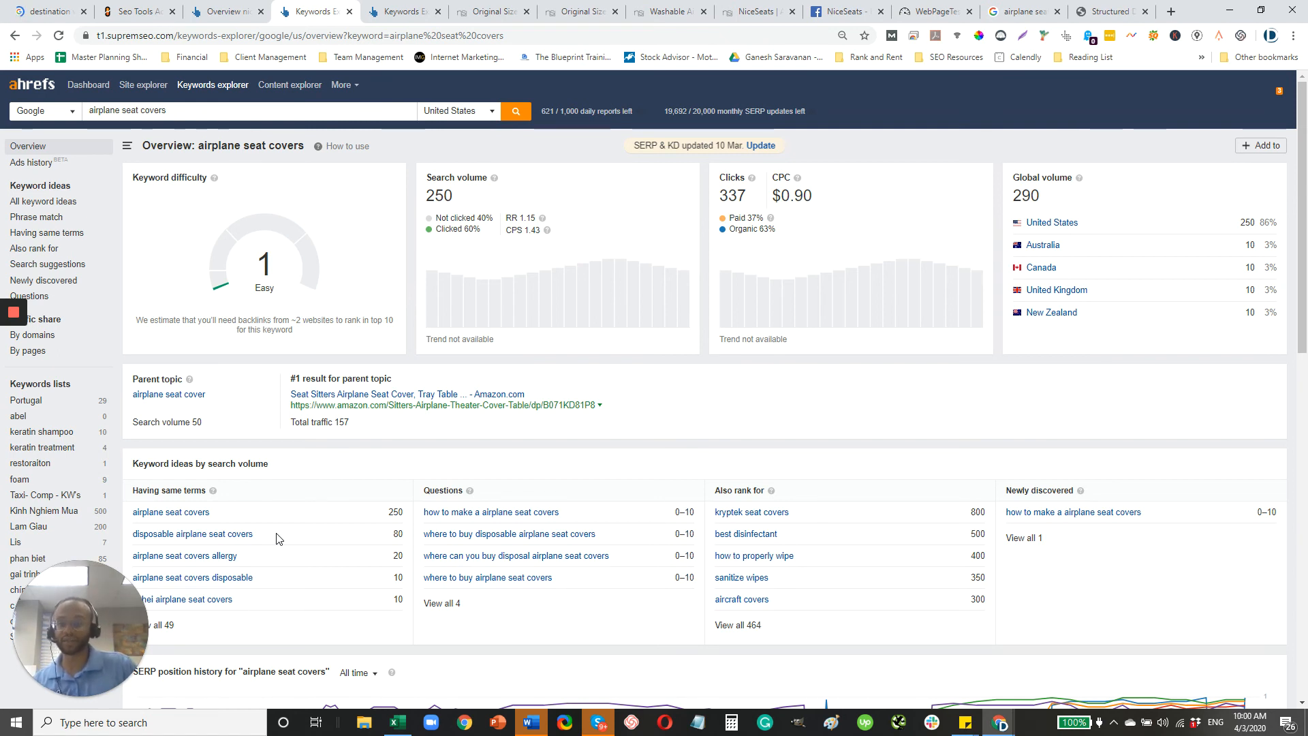
left_click(234, 8)
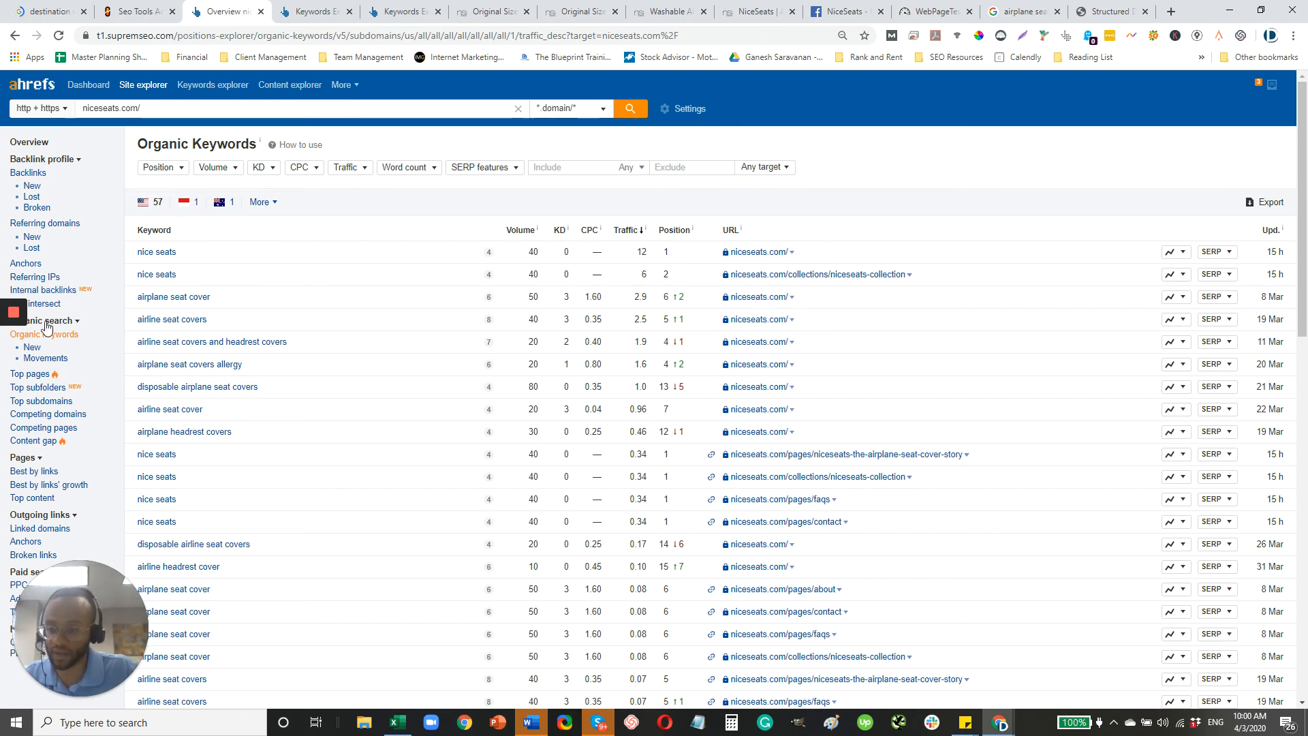
left_click(28, 143)
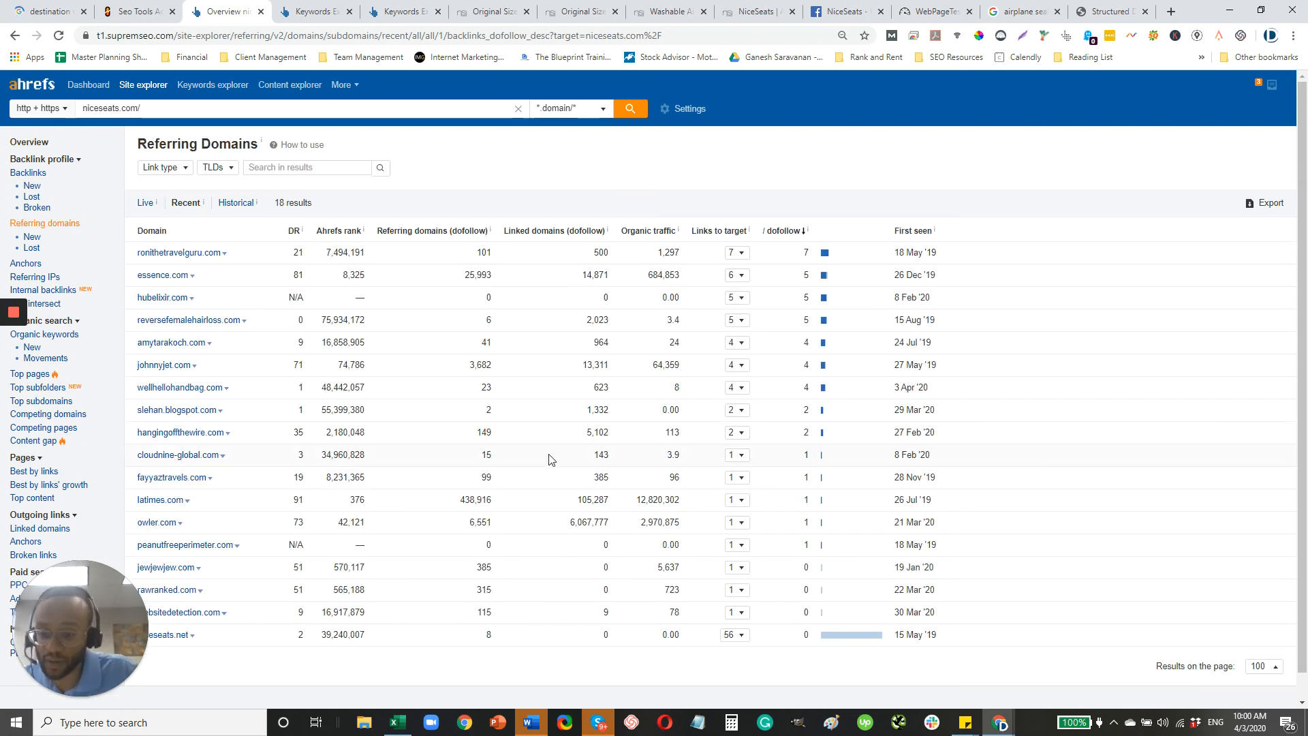
scroll(335, 412, "down", 1)
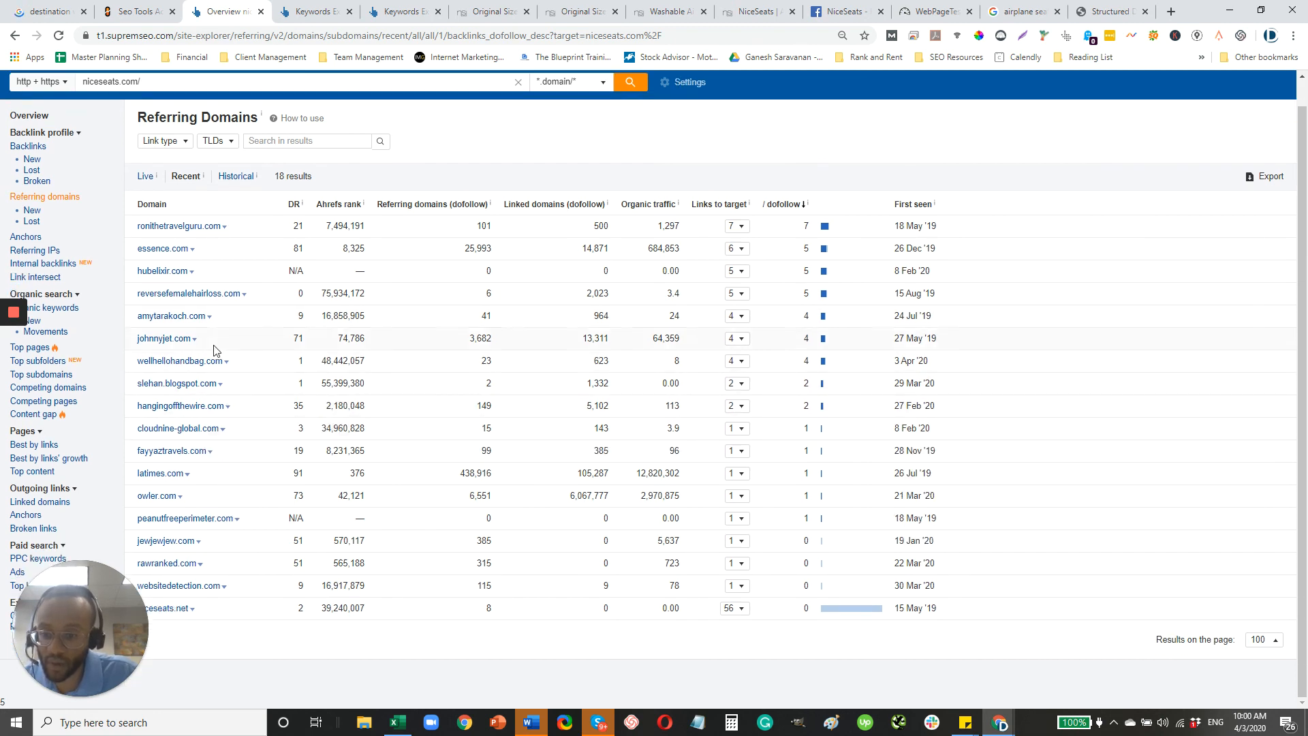